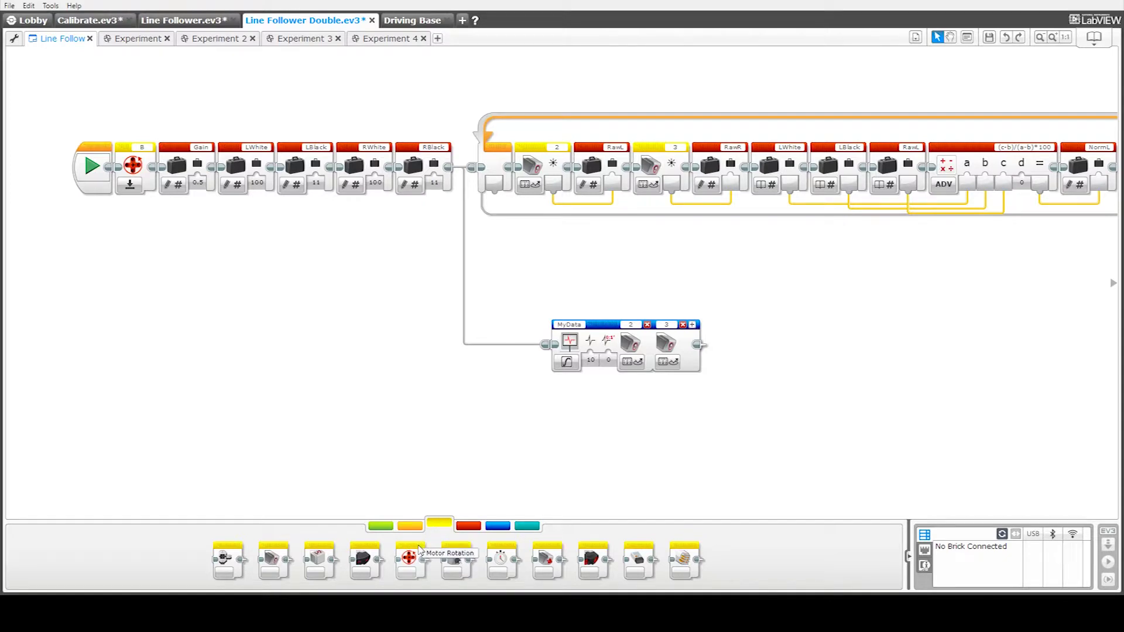
Step: Keep the starting Motor Rotation block in Reset mode
left_click(130, 185)
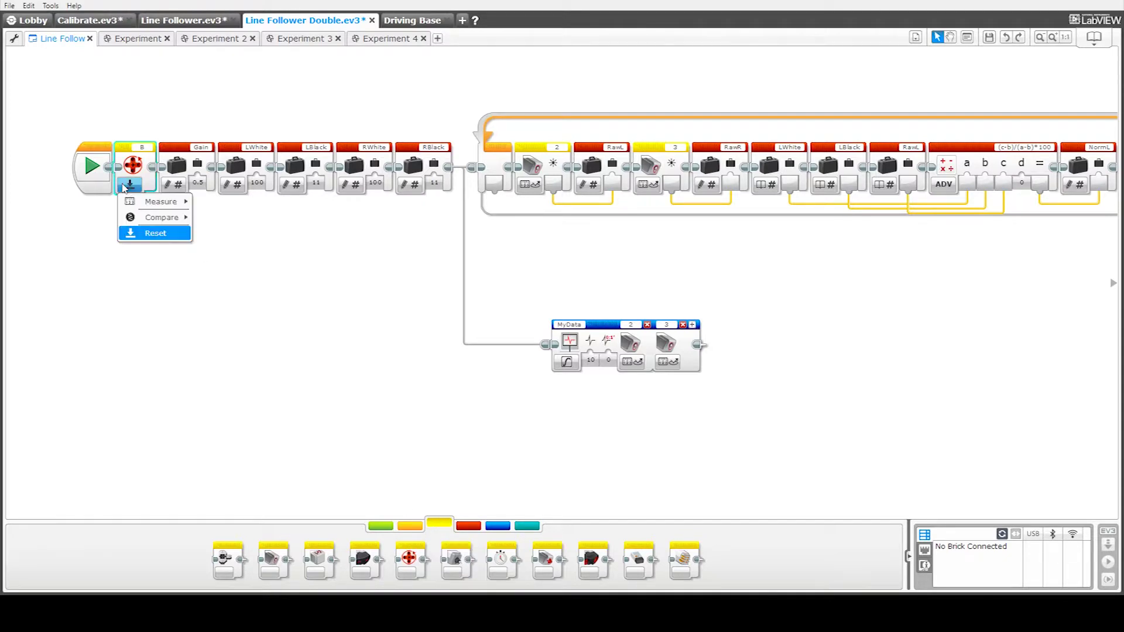
left_click(152, 236)
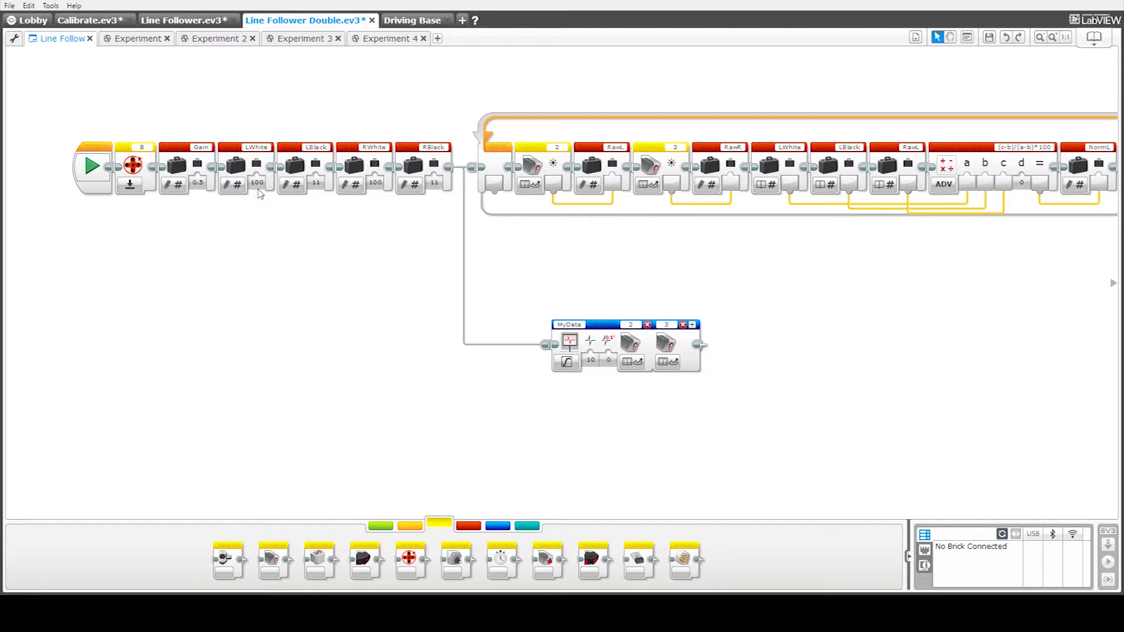
left_click(375, 184)
left_click(553, 185)
scroll(716, 187, "right", 5)
Step: Select the LWhite, LBlack, RawL and math blocks that compute NormL
left_click_drag(483, 130, 755, 215)
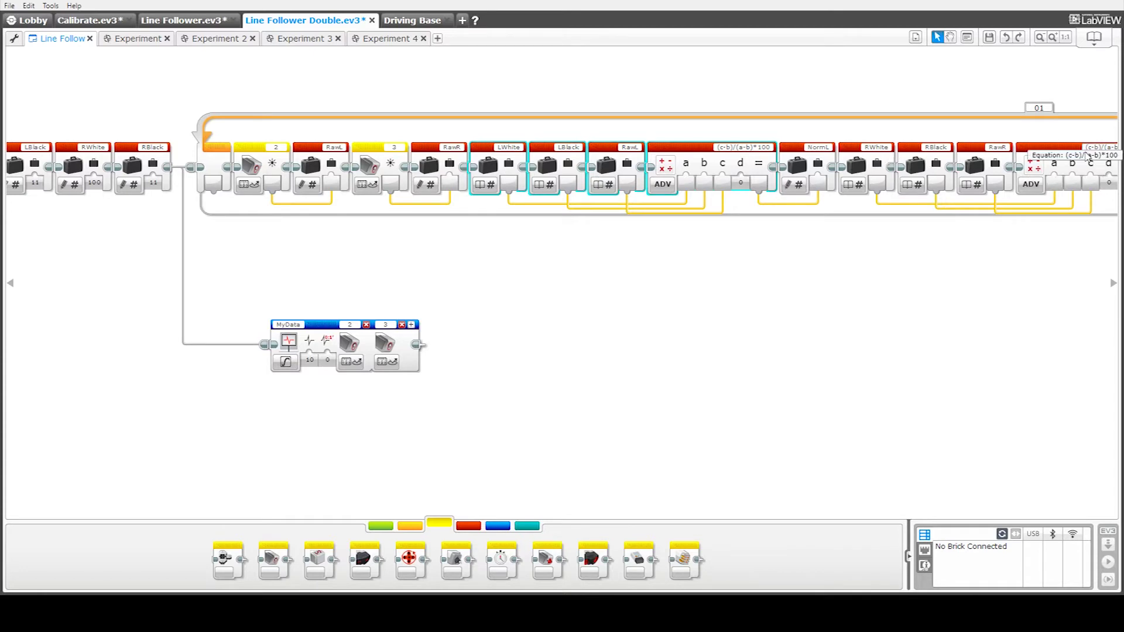
Step: Pan right to the Error calculation, Gain scaling and Move Tank blocks
left_click(1113, 283)
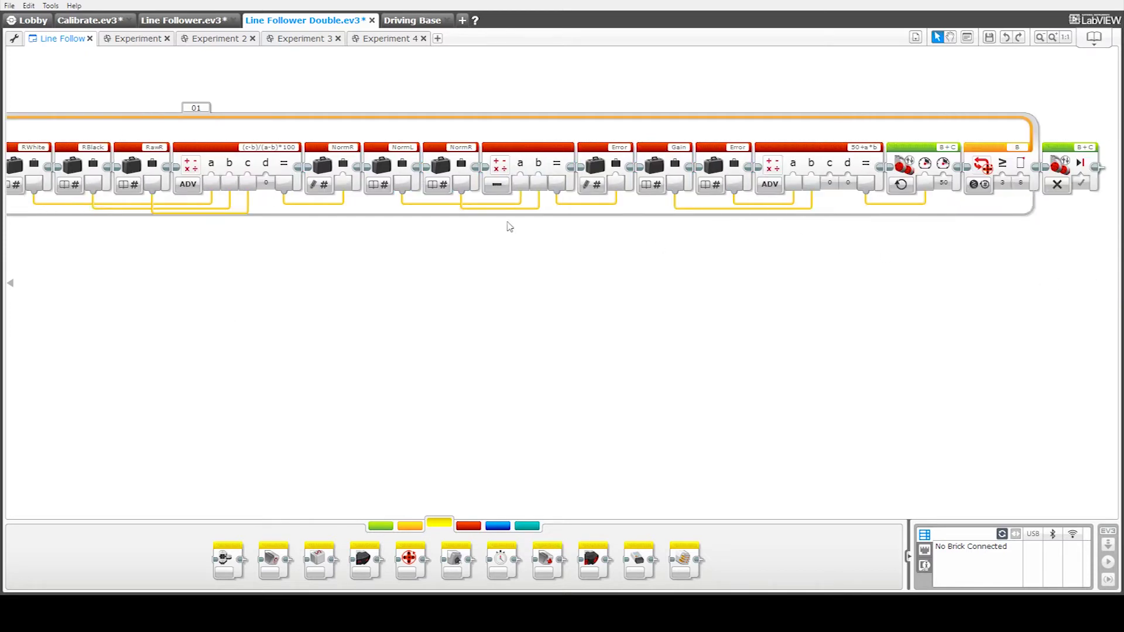